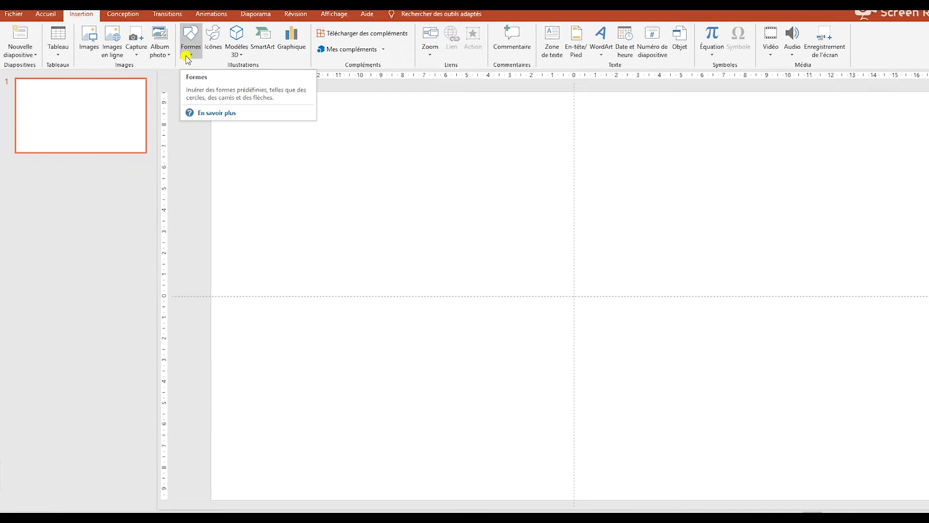
# Step: Draw a rectangle with diagonally snipped corners, about 16 cm wide and 6.8 cm high, in the middle of the slide
pyautogui.click(191, 57)
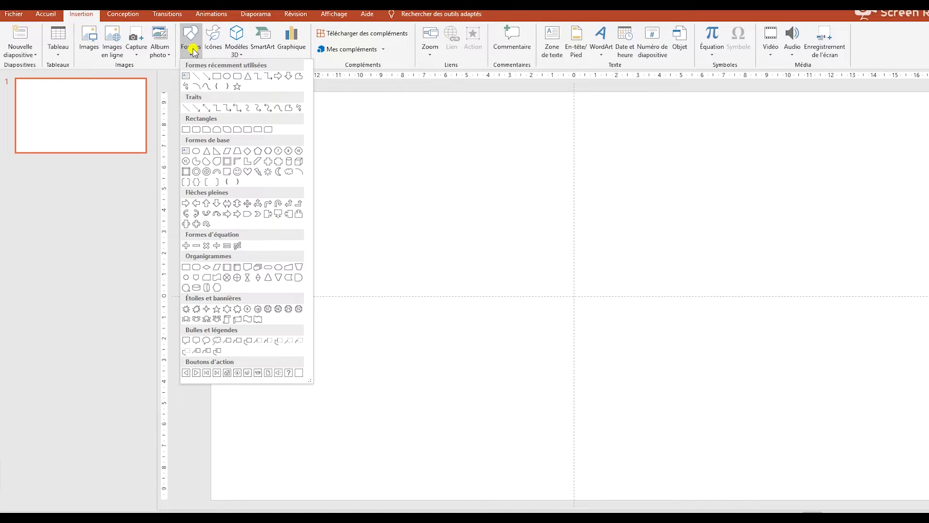
pyautogui.click(226, 129)
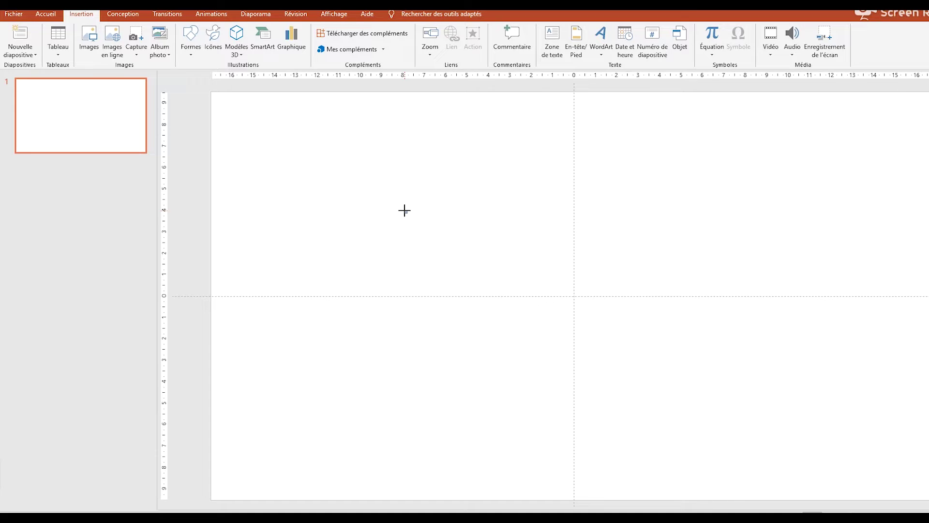
pyautogui.moveTo(405, 211)
pyautogui.mouseDown()
pyautogui.moveTo(417, 228)
pyautogui.moveTo(340, 181)
pyautogui.moveTo(347, 230)
pyautogui.moveTo(421, 241)
pyautogui.moveTo(570, 286)
pyautogui.moveTo(748, 356)
pyautogui.mouseUp()
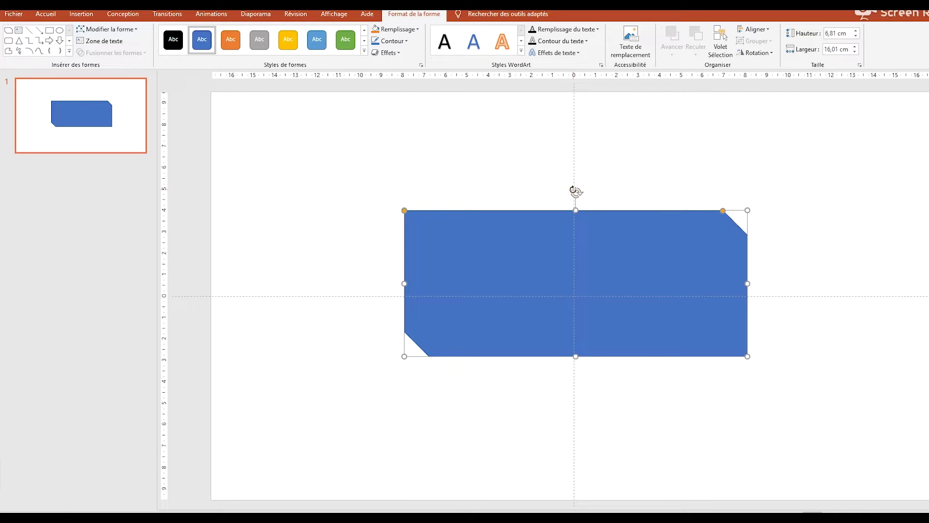
# Step: Rotate the snipped rectangle slightly clockwise and resize it to about 14.4 cm wide and 6.9 cm high
pyautogui.moveTo(574, 190); pyautogui.dragTo(584, 153)
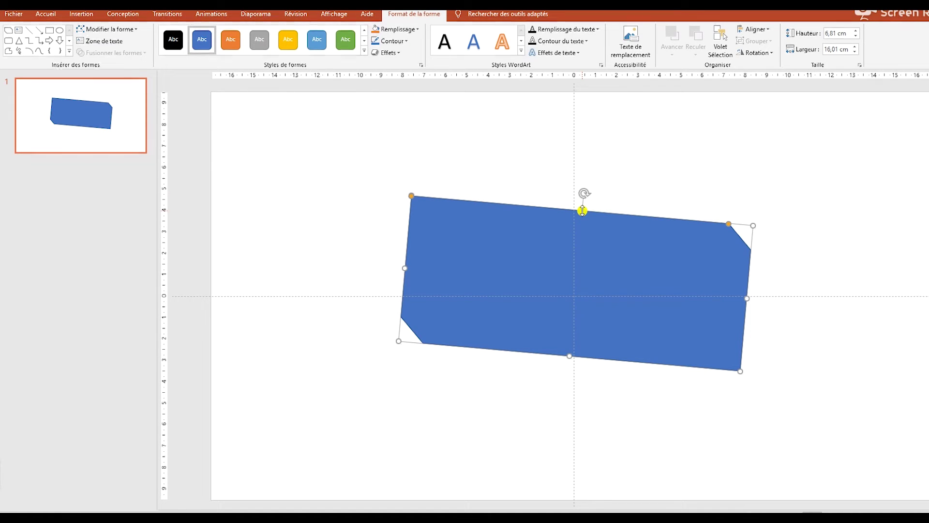
pyautogui.moveTo(583, 211); pyautogui.dragTo(561, 204)
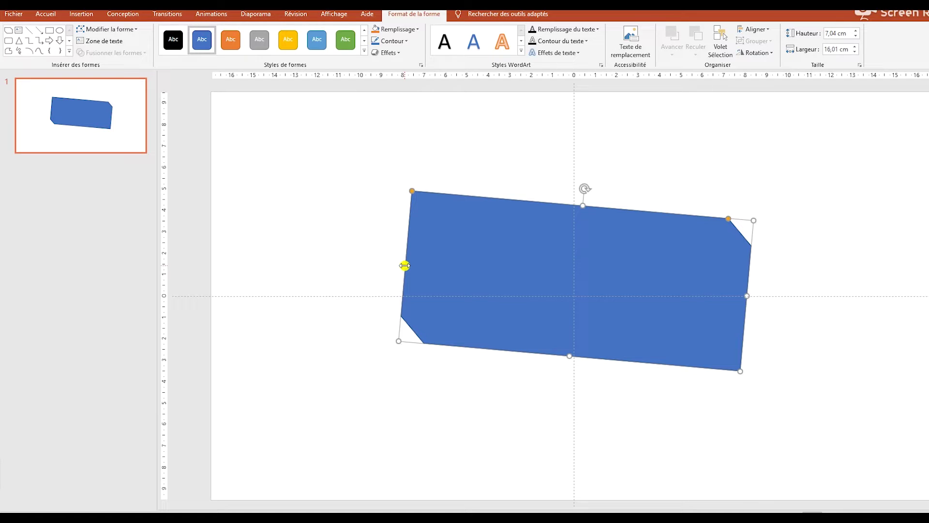
pyautogui.moveTo(405, 266)
pyautogui.mouseDown()
pyautogui.moveTo(306, 259)
pyautogui.moveTo(409, 267)
pyautogui.mouseUp()
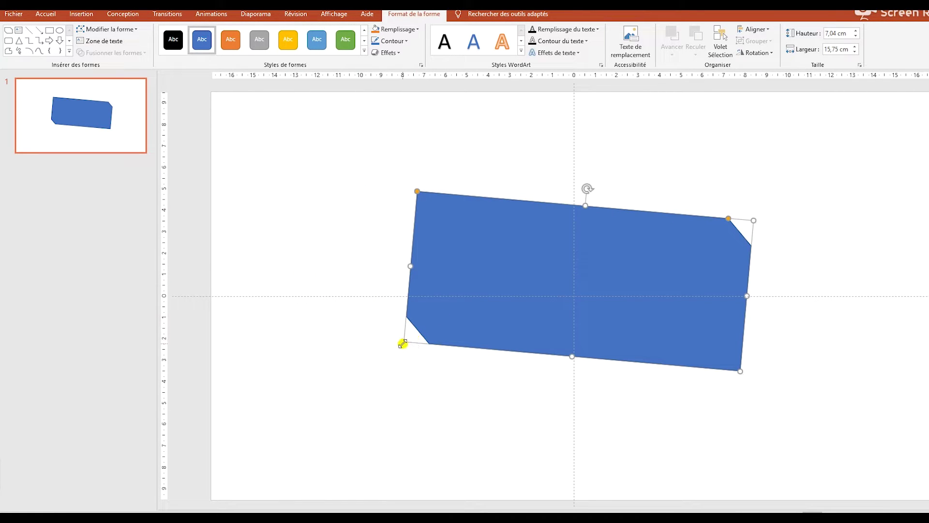
pyautogui.moveTo(403, 343)
pyautogui.mouseDown()
pyautogui.moveTo(300, 371)
pyautogui.moveTo(484, 318)
pyautogui.moveTo(403, 328)
pyautogui.mouseUp()
pyautogui.moveTo(740, 360); pyautogui.dragTo(712, 366)
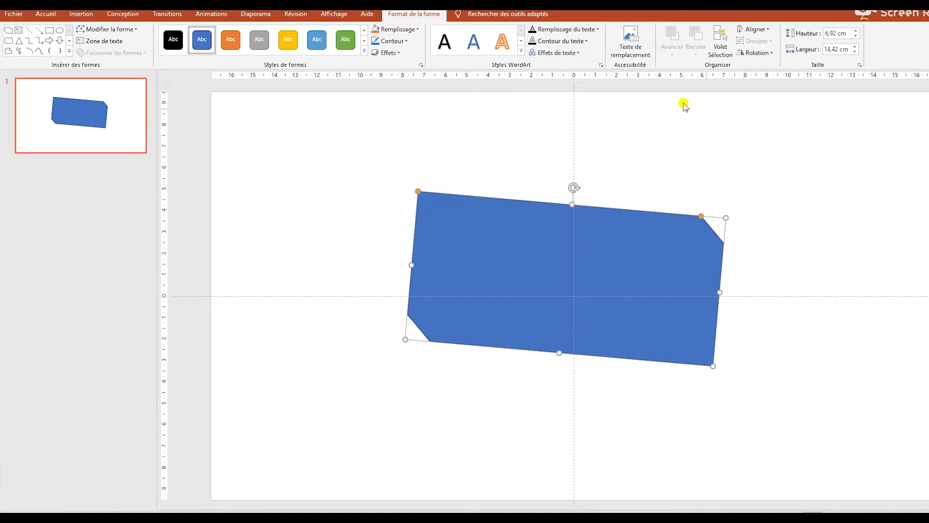
# Step: Cut the shape's upper-left and lower-right corners with large diagonal snips using its adjustment handle
pyautogui.click(418, 193)
pyautogui.click(419, 193)
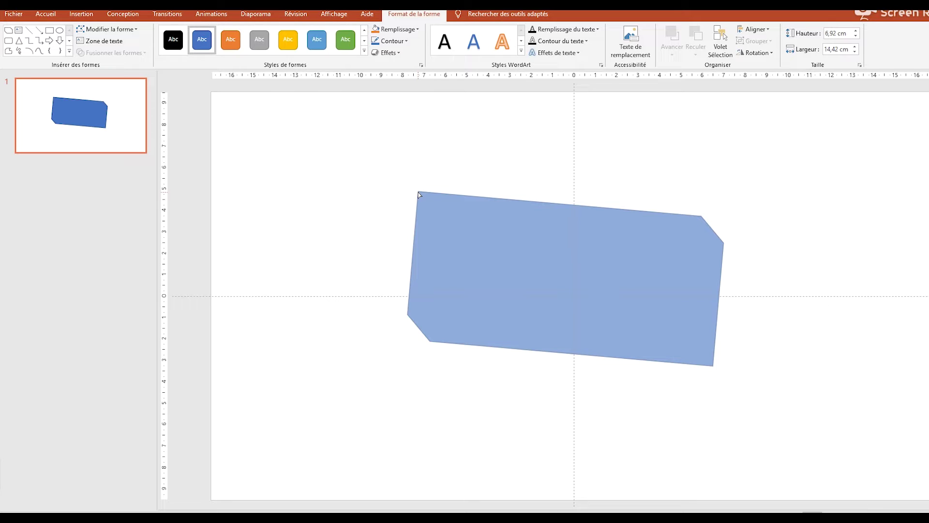
pyautogui.moveTo(420, 194); pyautogui.dragTo(522, 351)
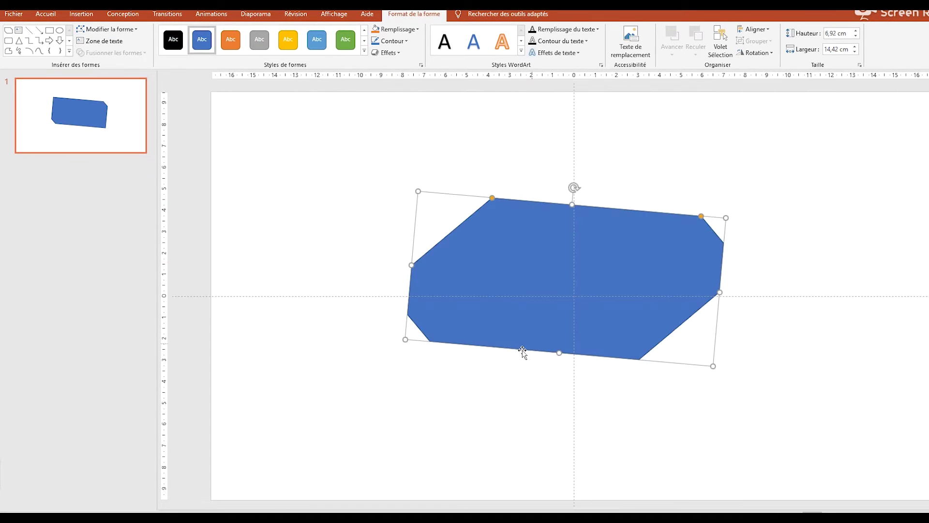
pyautogui.click(791, 368)
# Step: Edit the shape's points, pulling the lower-right, upper-left and lower-left ones outward and curving both edges around the lower-left point
pyautogui.click(103, 30)
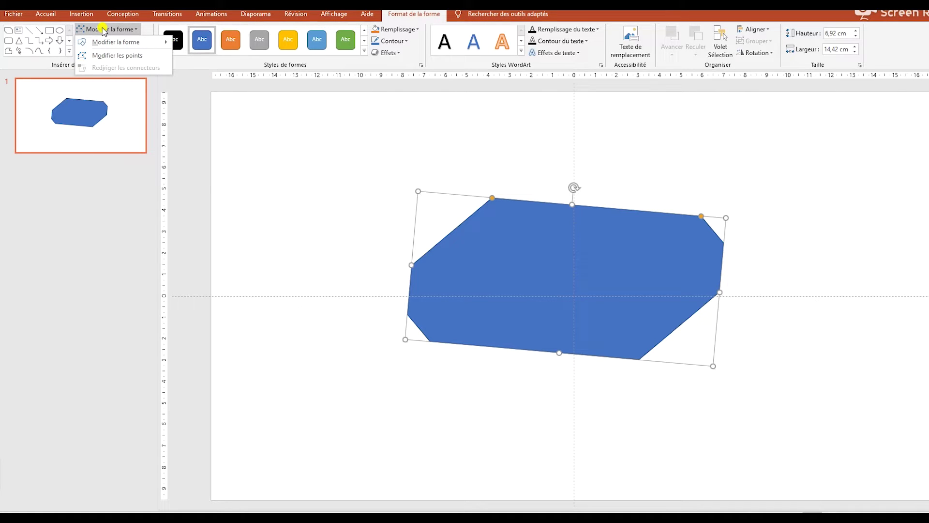
pyautogui.click(103, 56)
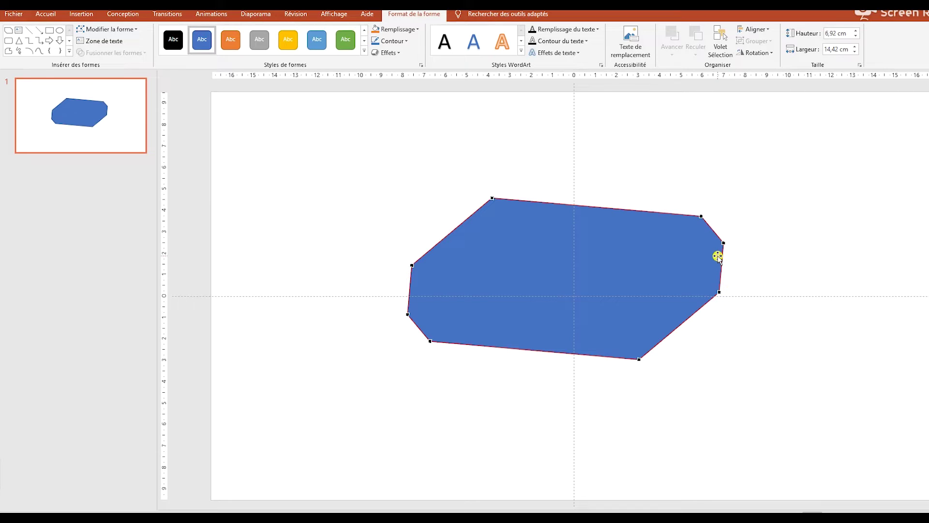
pyautogui.moveTo(638, 359); pyautogui.dragTo(734, 385)
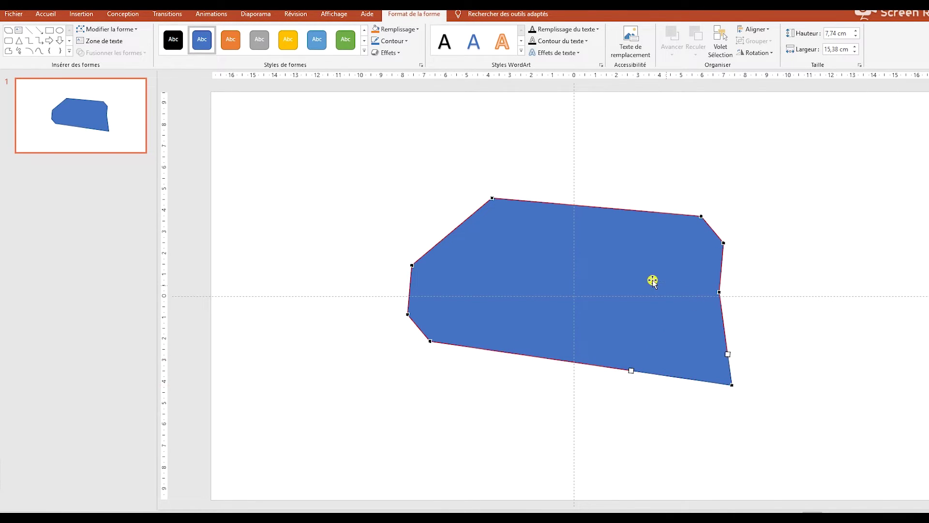
pyautogui.moveTo(492, 198); pyautogui.dragTo(369, 167)
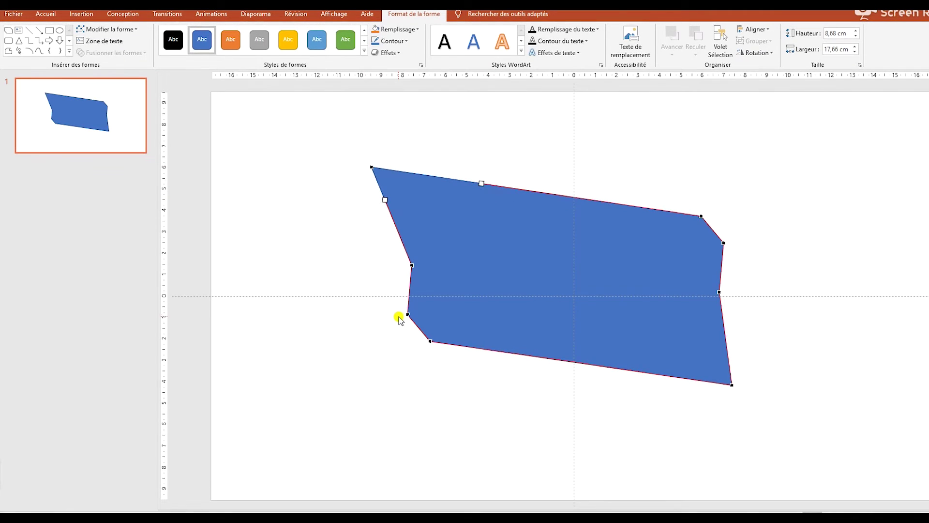
pyautogui.moveTo(408, 312); pyautogui.dragTo(364, 401)
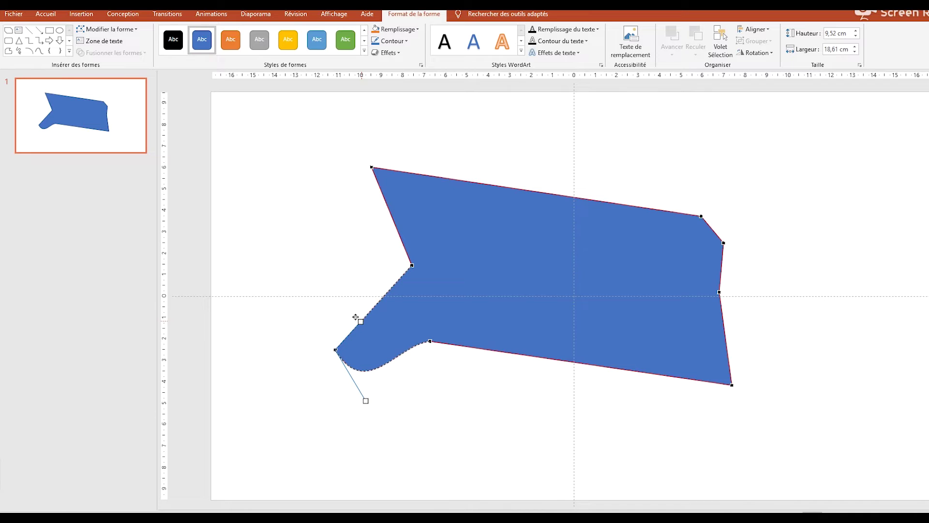
pyautogui.moveTo(356, 317); pyautogui.dragTo(295, 263)
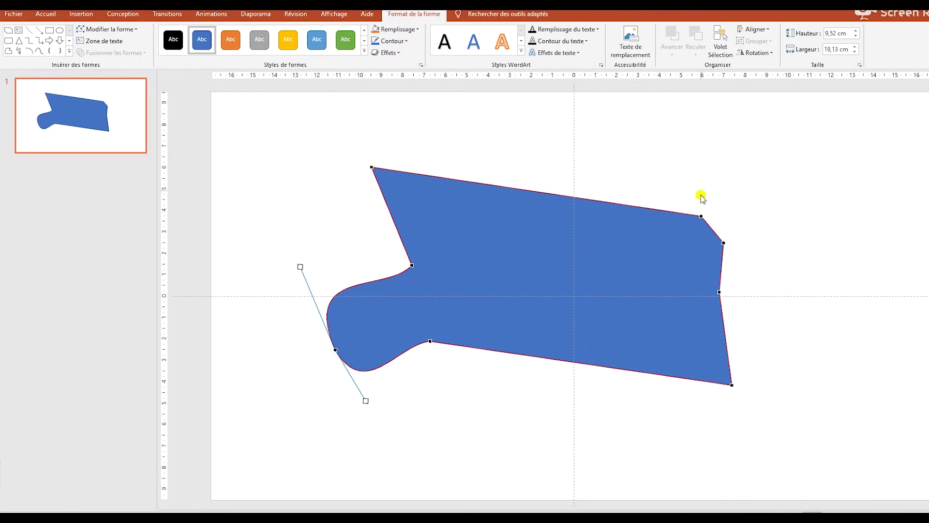
# Step: Shift the edited shape slightly up and to the left, and delete it from the slide
pyautogui.click(701, 220)
pyautogui.moveTo(701, 221); pyautogui.dragTo(686, 202)
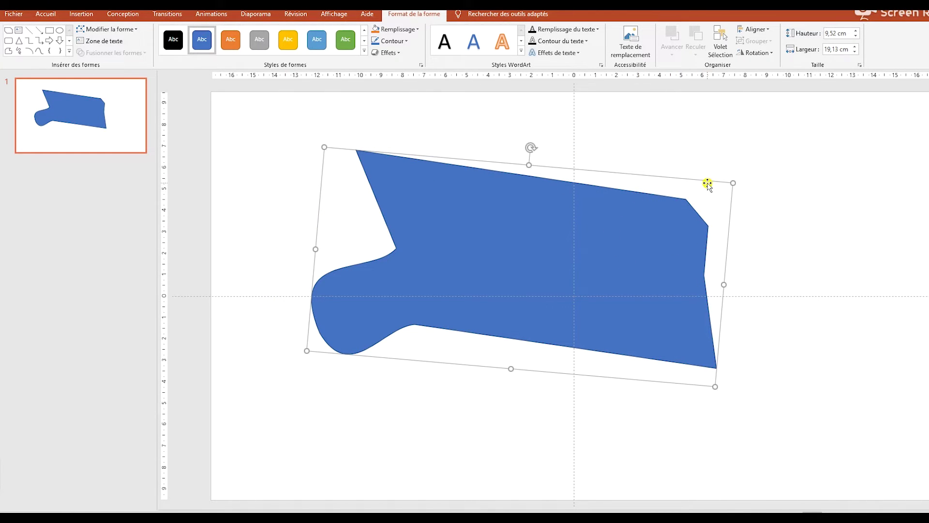
pyautogui.press('Delete')
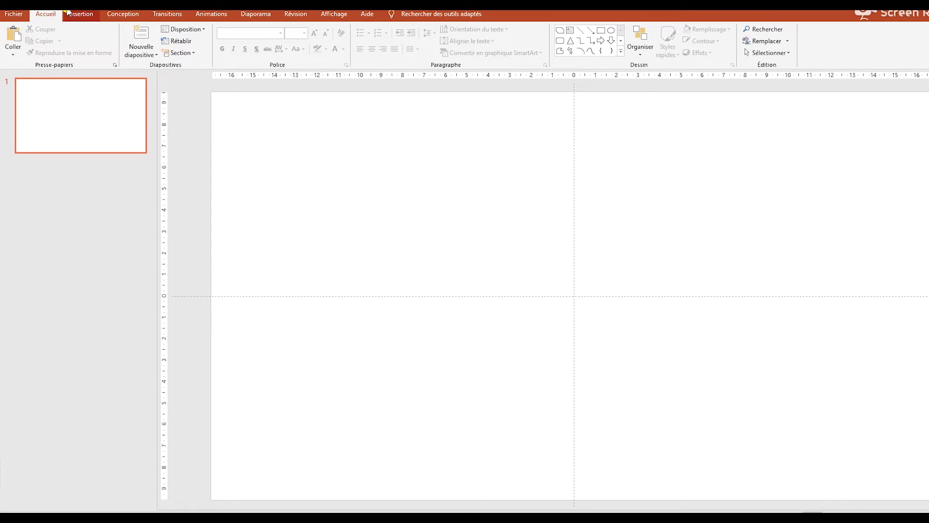
# Step: Draw a double wave shape about 18.6 cm wide and 7.4 cm high above the slide's centre
pyautogui.click(78, 17)
pyautogui.click(189, 39)
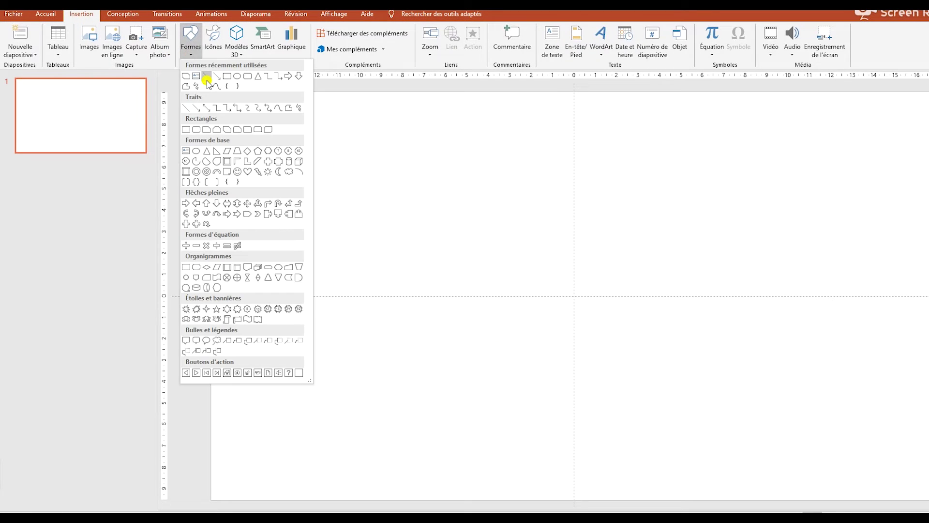
pyautogui.click(258, 319)
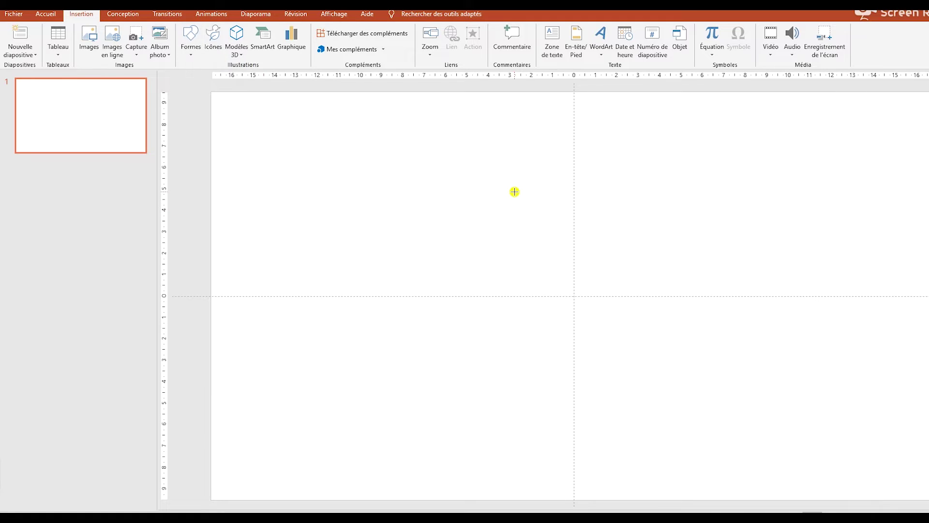
pyautogui.moveTo(350, 168); pyautogui.dragTo(749, 328)
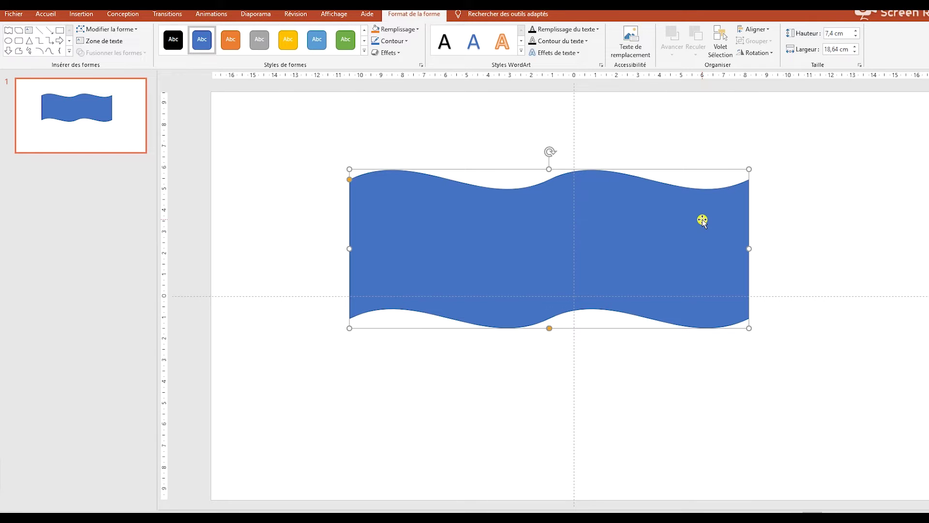
# Step: Apply the black gradient theme style to the double wave, and give it a solid black fill from the additional fill colours
pyautogui.click(364, 52)
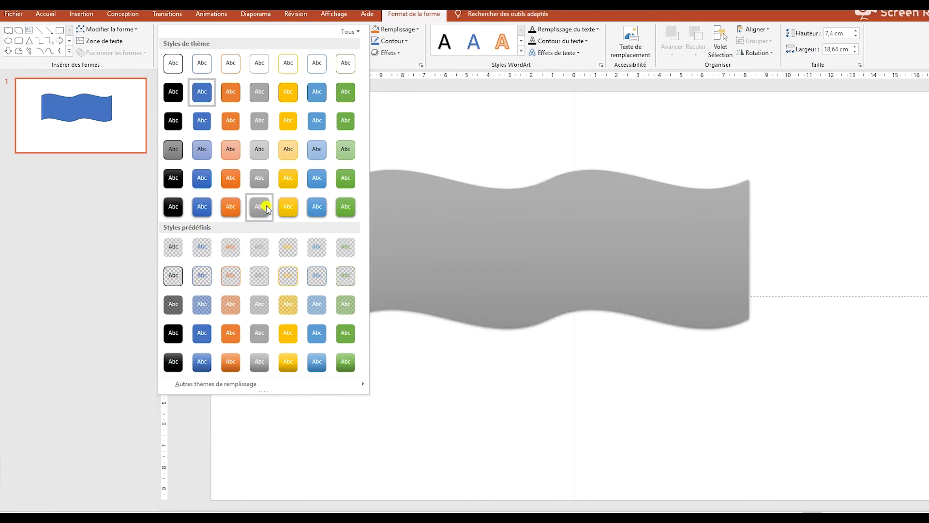
pyautogui.click(175, 178)
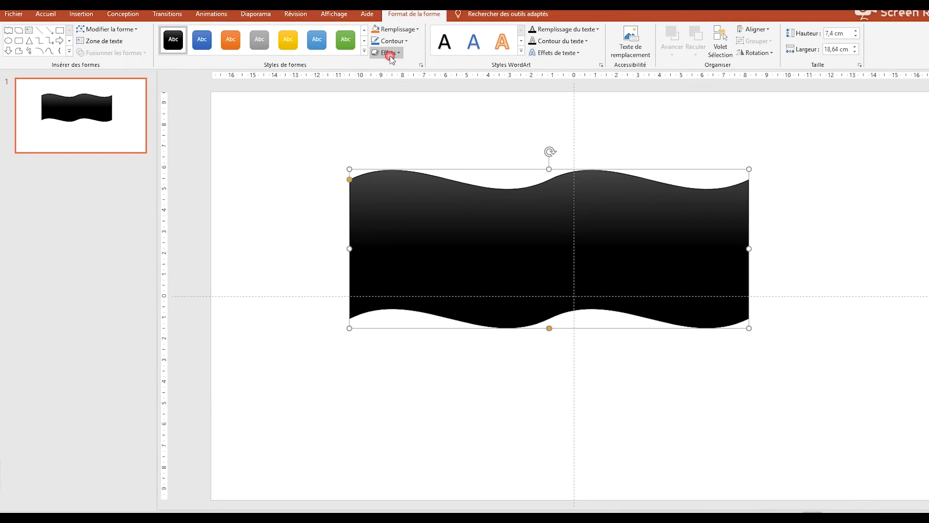
pyautogui.click(410, 30)
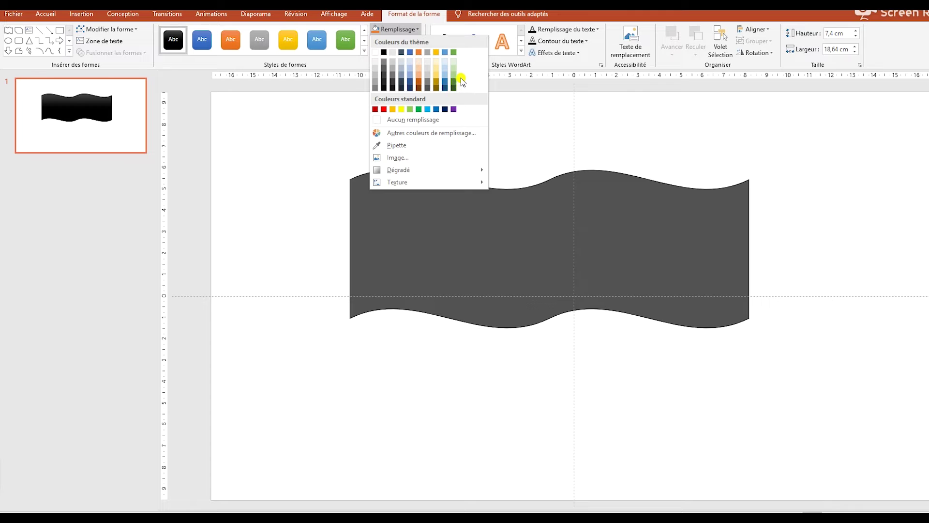
pyautogui.click(409, 29)
pyautogui.click(409, 29)
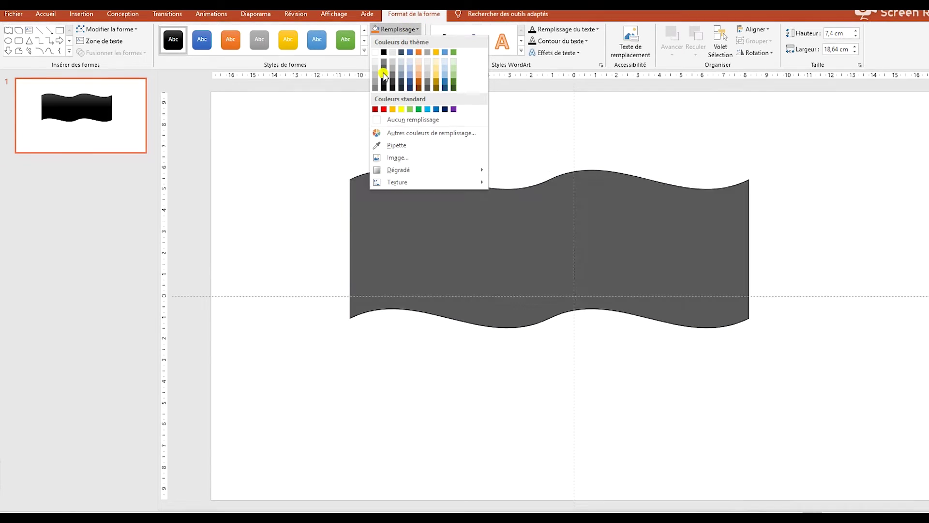
pyautogui.click(410, 134)
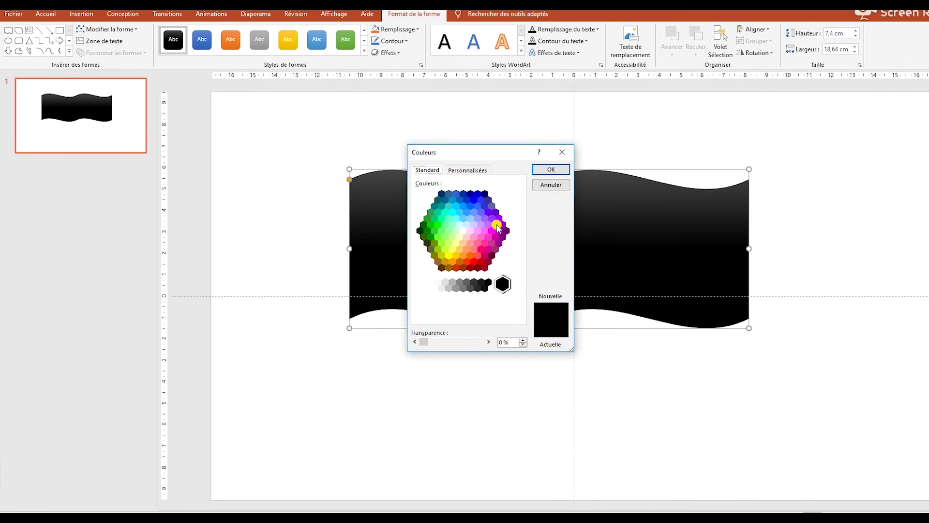
pyautogui.click(551, 168)
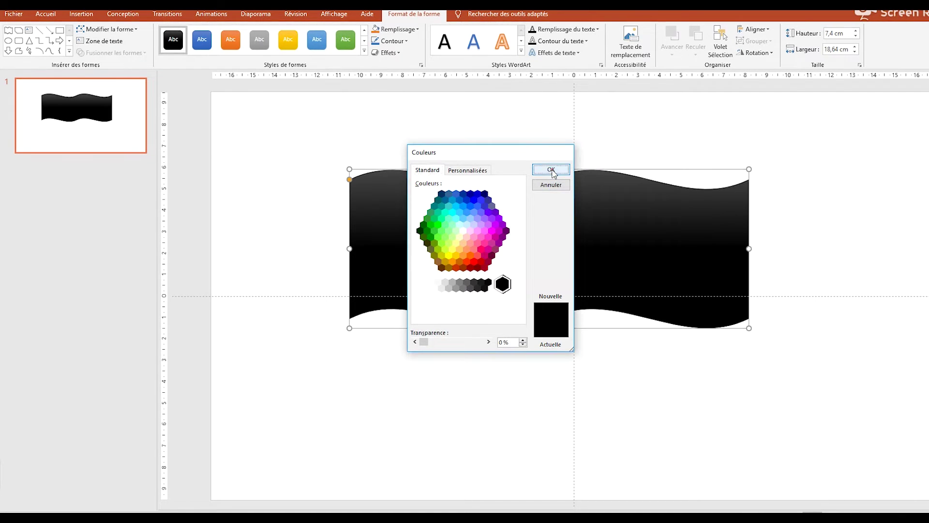
# Step: Fill the double wave with the grey gradient variation that radiates from the centre
pyautogui.click(411, 28)
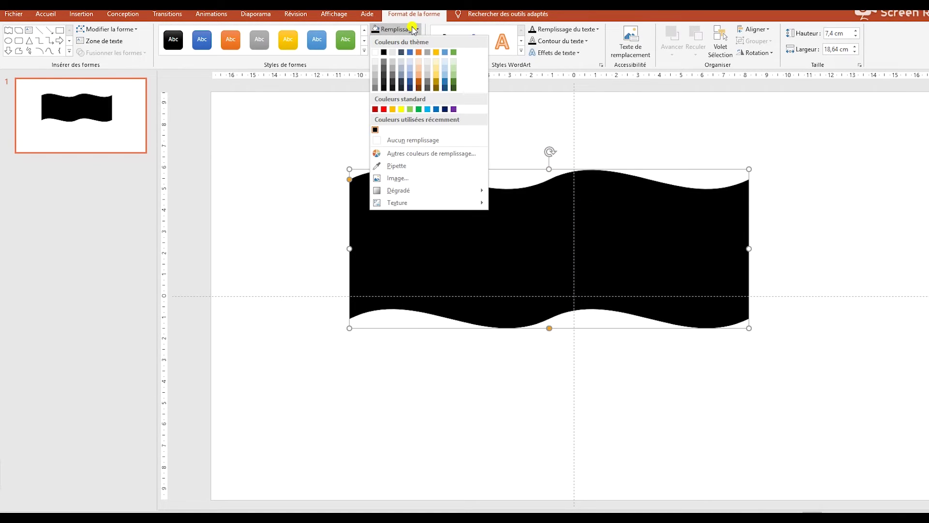
pyautogui.moveTo(399, 195)
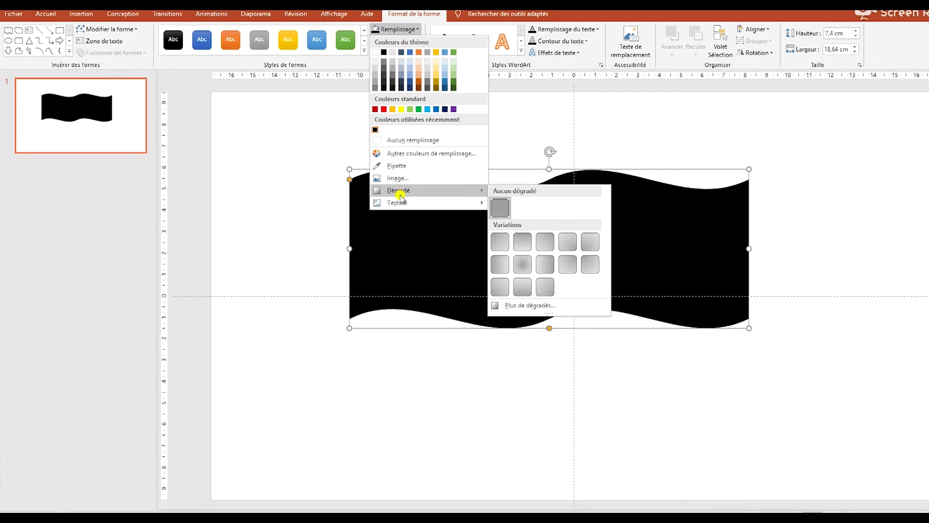
pyautogui.click(525, 267)
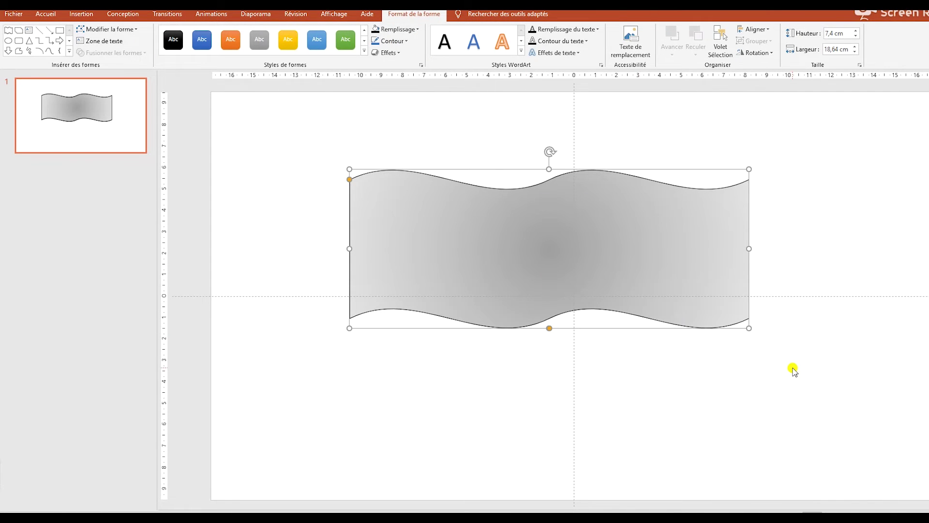
pyautogui.click(390, 29)
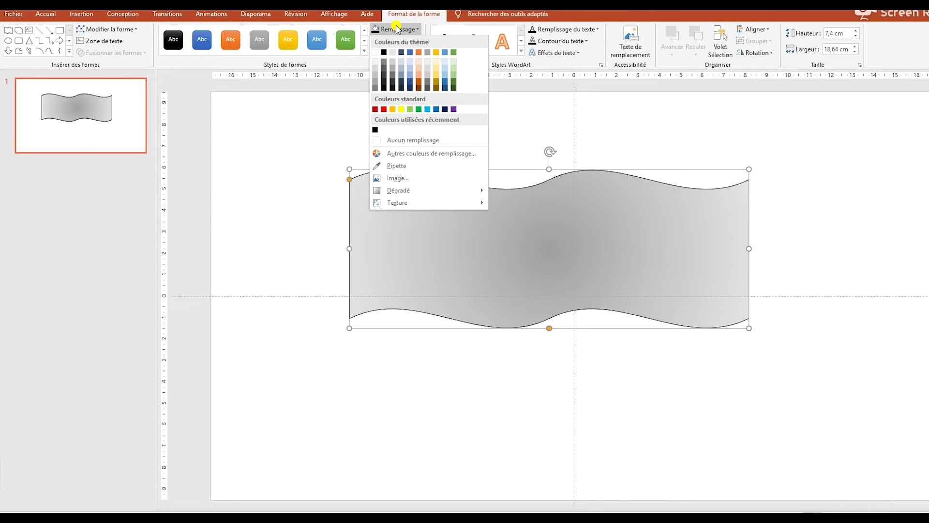
pyautogui.moveTo(411, 202)
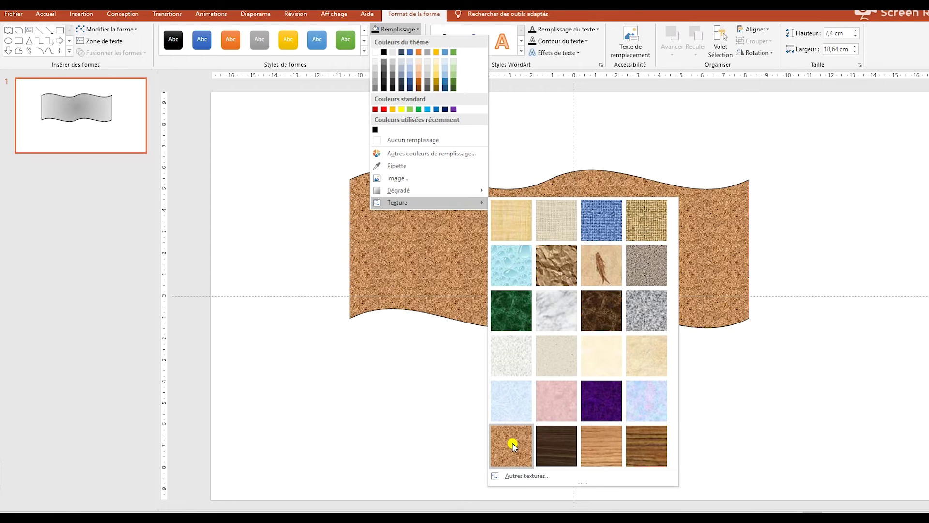
pyautogui.click(416, 399)
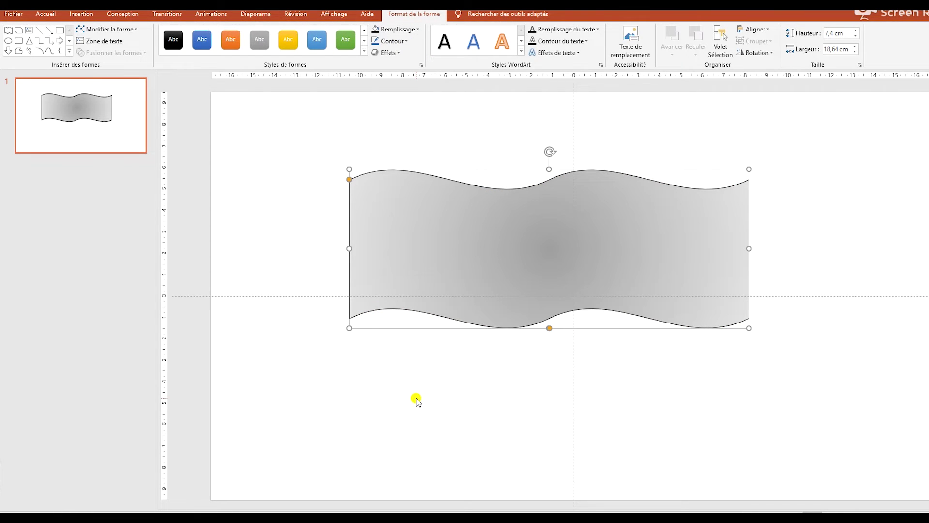
# Step: Add an inner shadow along the double wave's top and right edges, and leave the shape selected
pyautogui.click(385, 52)
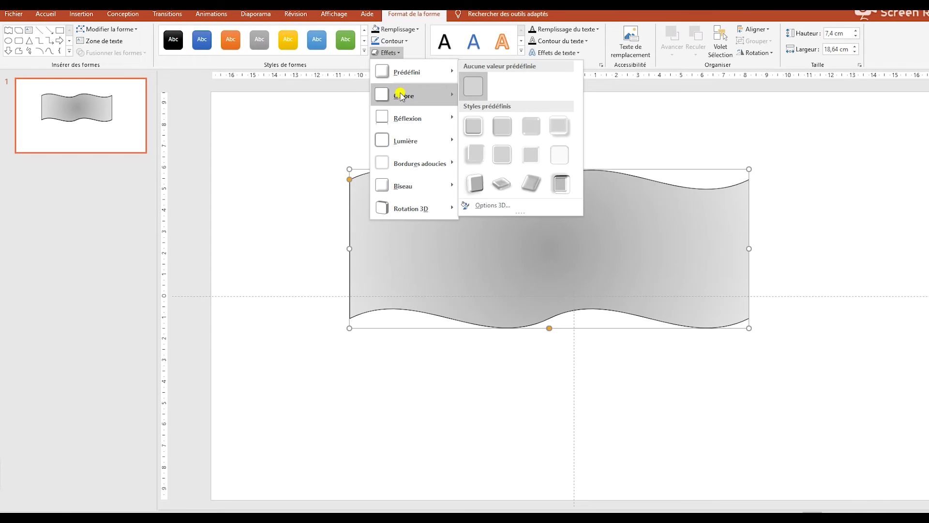
pyautogui.moveTo(400, 95)
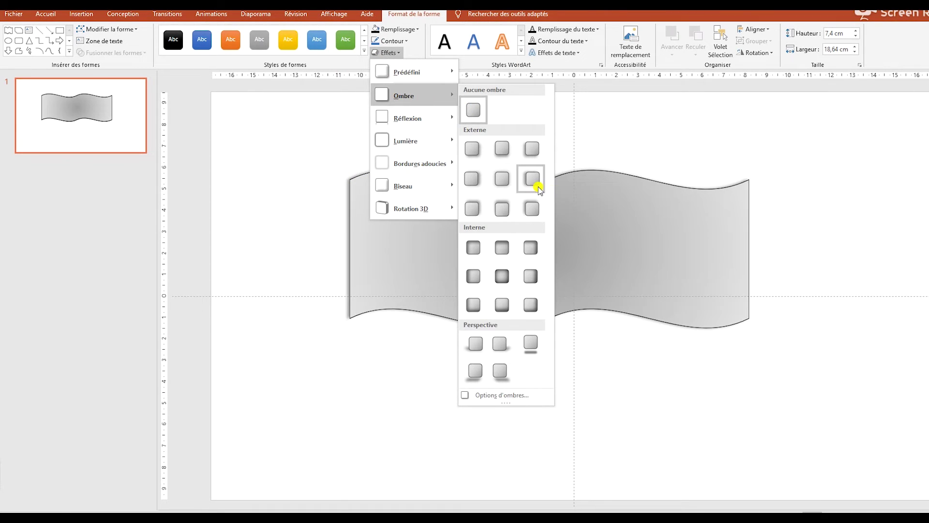
pyautogui.click(532, 248)
pyautogui.click(771, 129)
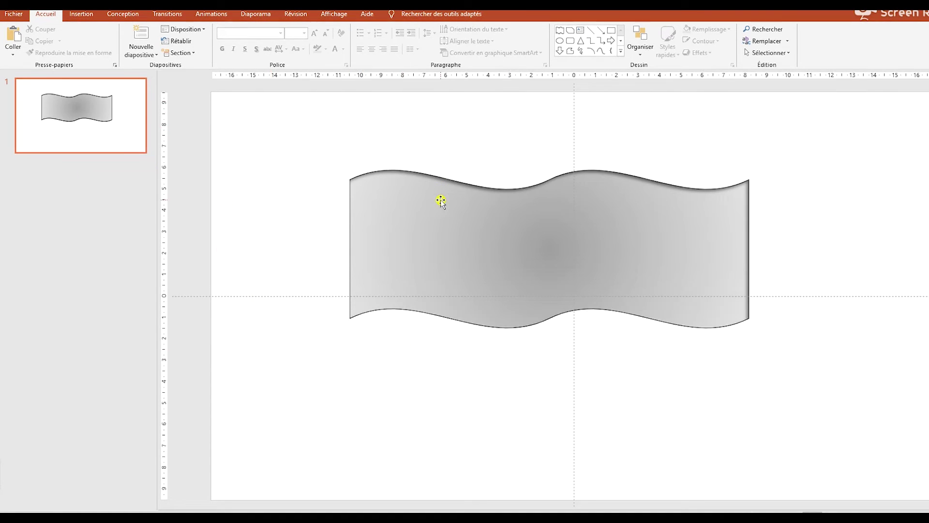
pyautogui.click(441, 201)
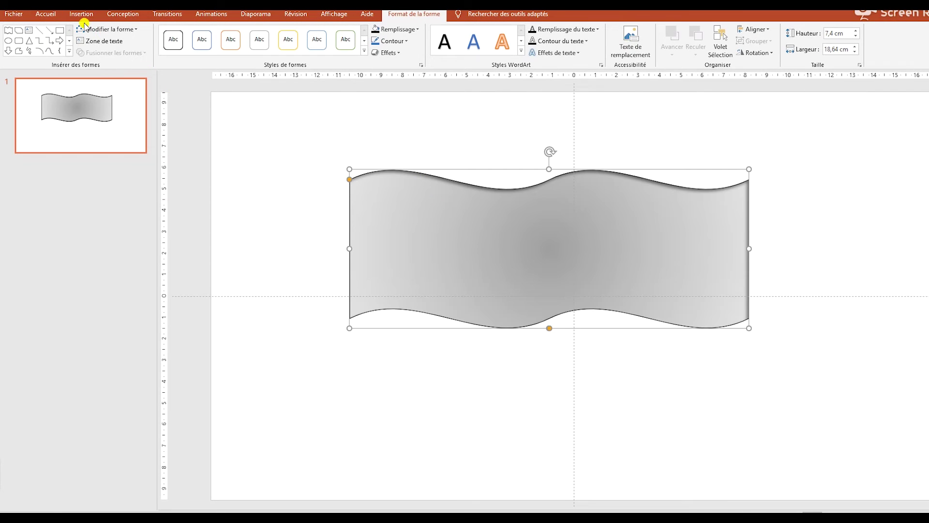